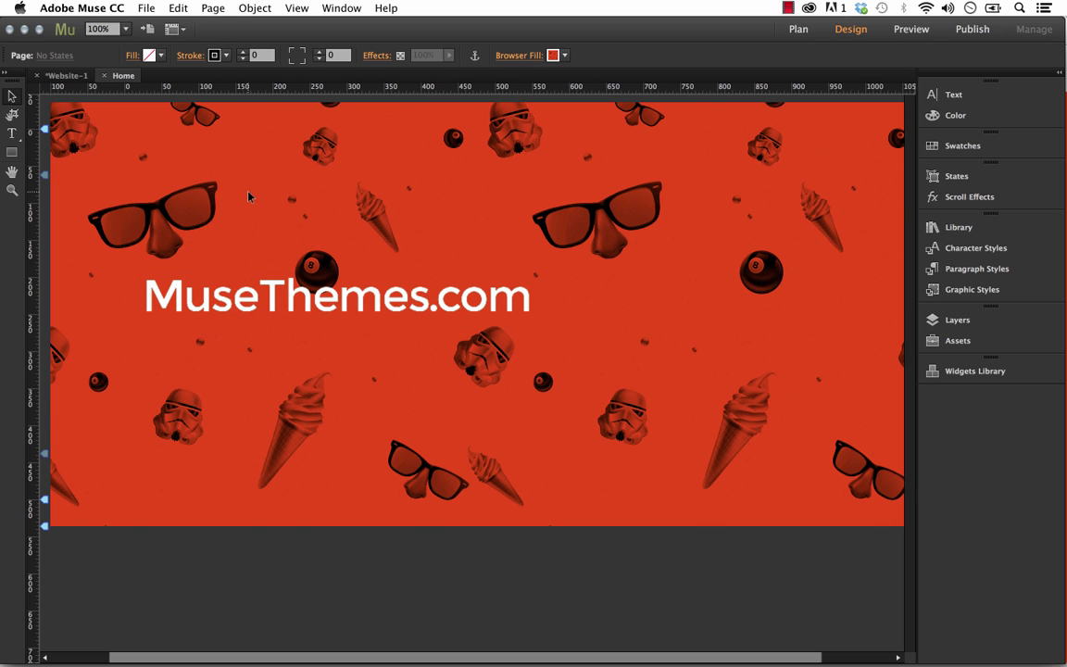
Preview the current page in the browser to watch the existing text ticker run
click(147, 9)
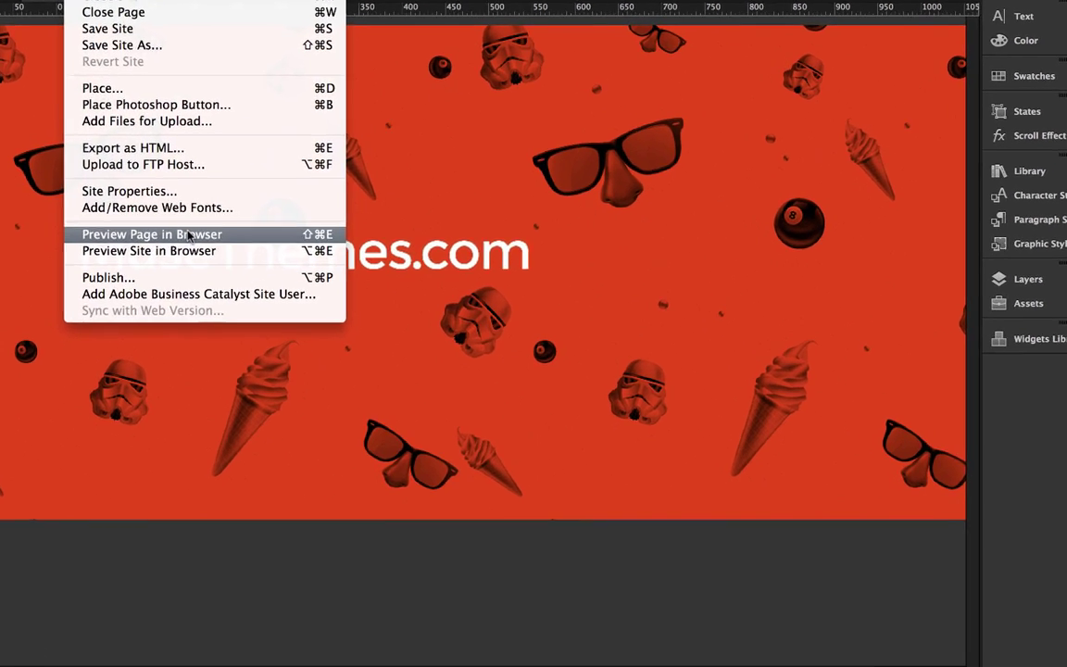
click(188, 235)
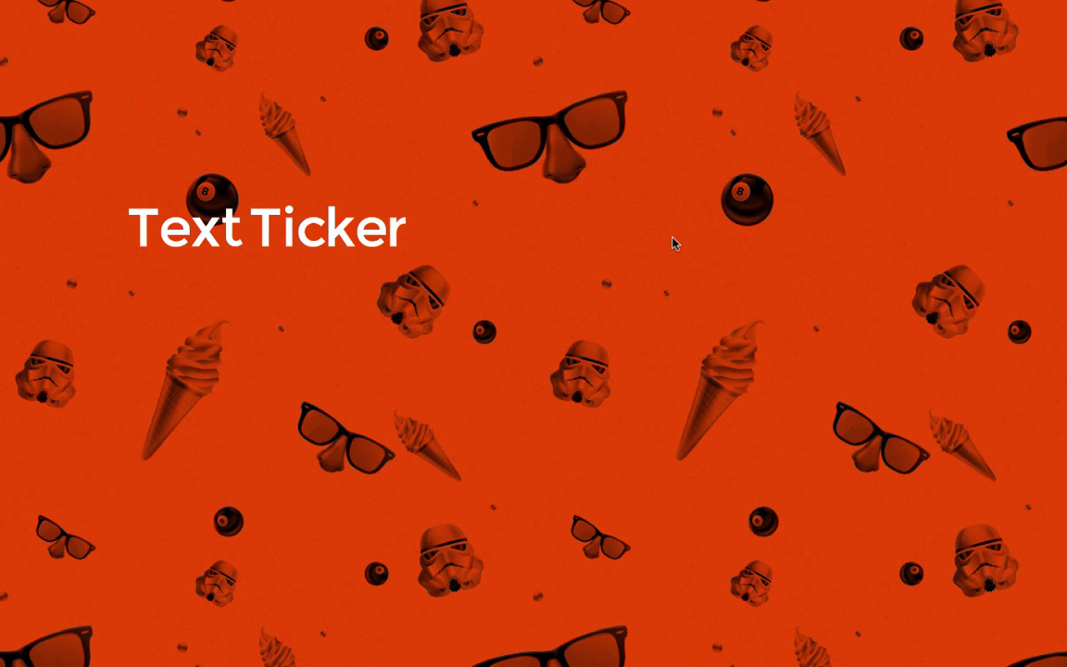
Switch back to Adobe Muse and delete the existing MuseThemes.com ticker from the page
click(475, 643)
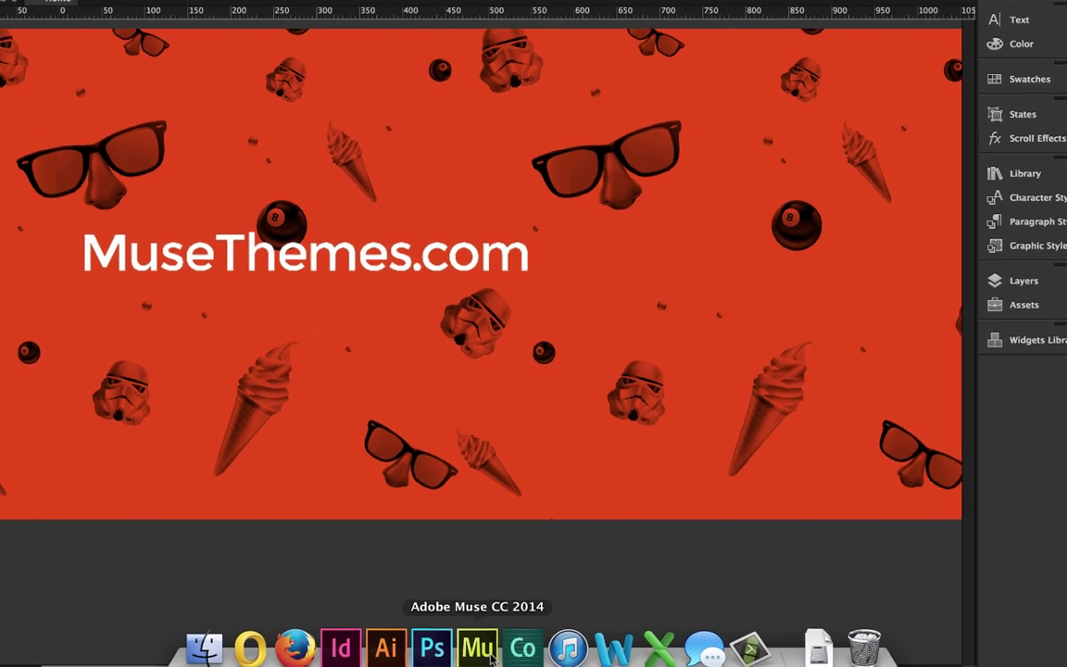
click(450, 311)
key(Delete)
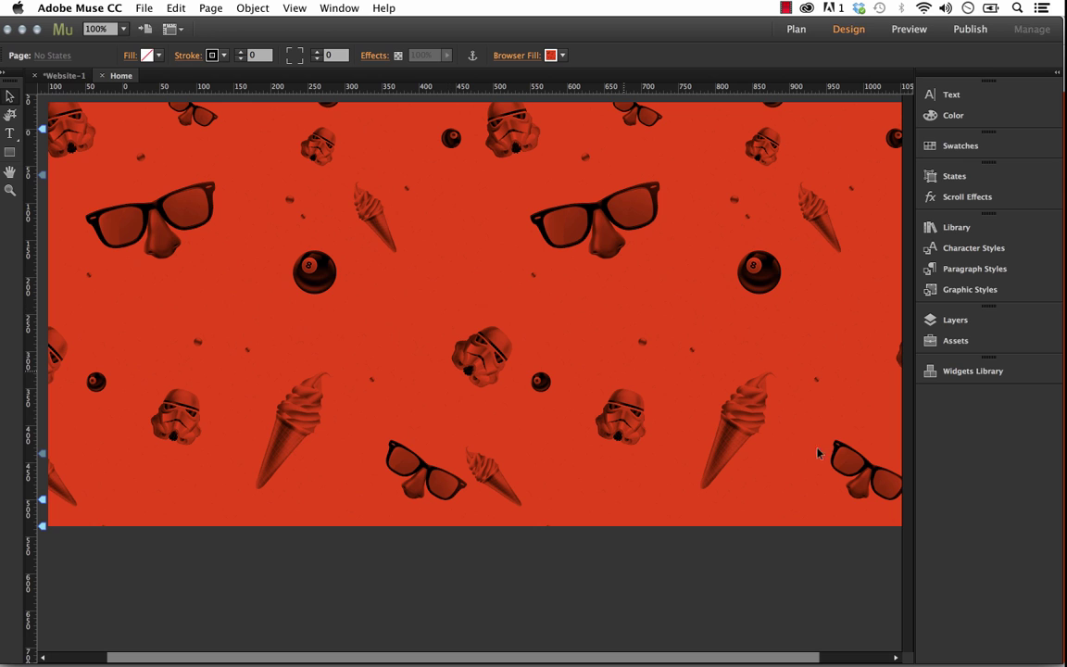
Place the 028 – Text Ticker library widget in the upper part of the Home page and check its options
click(959, 230)
scroll(780, 519, down, 10)
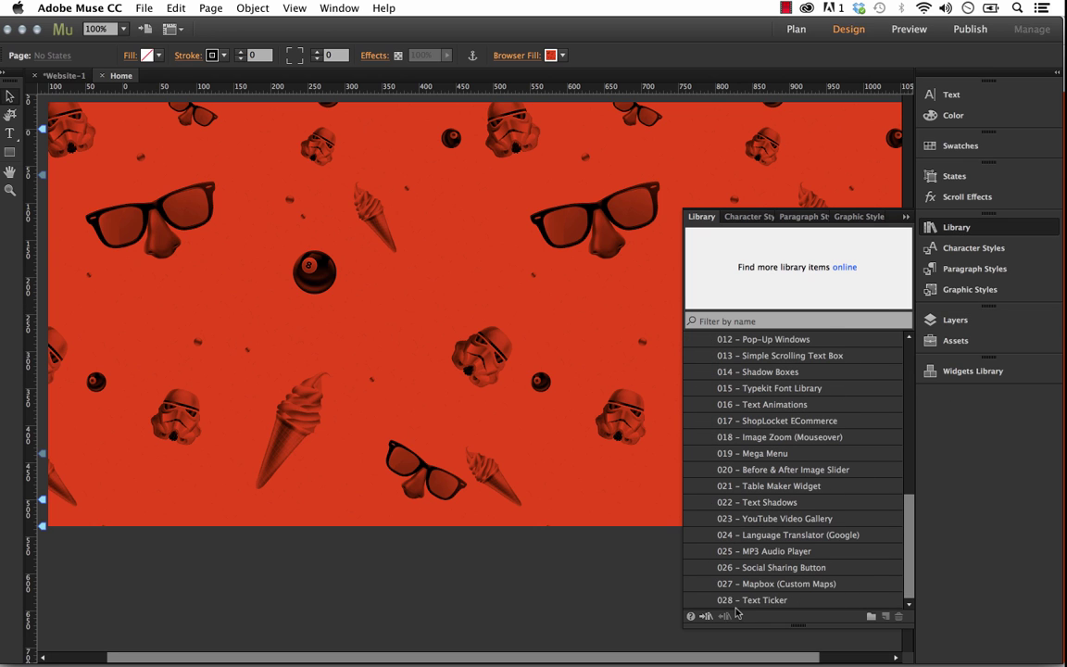
click(750, 600)
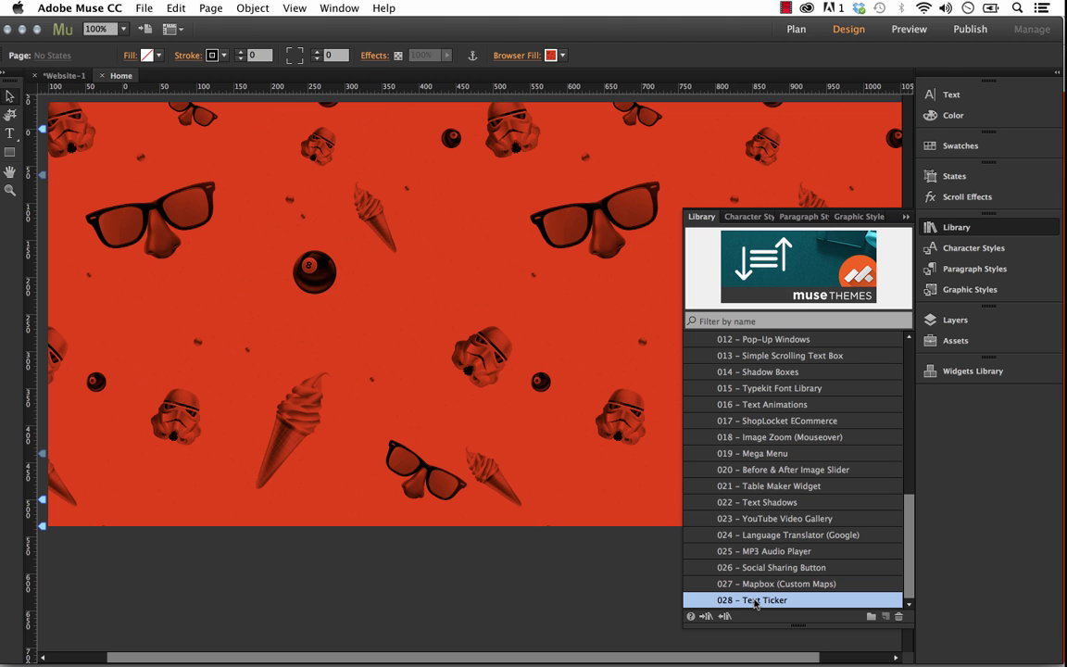
drag(763, 604, 124, 231)
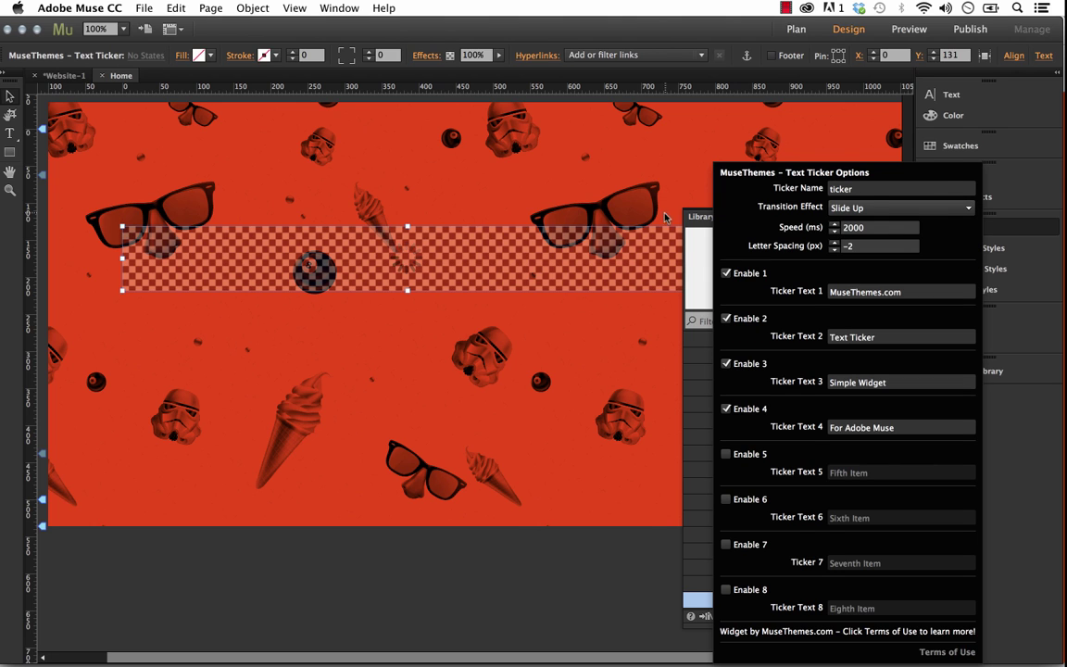
key(Escape)
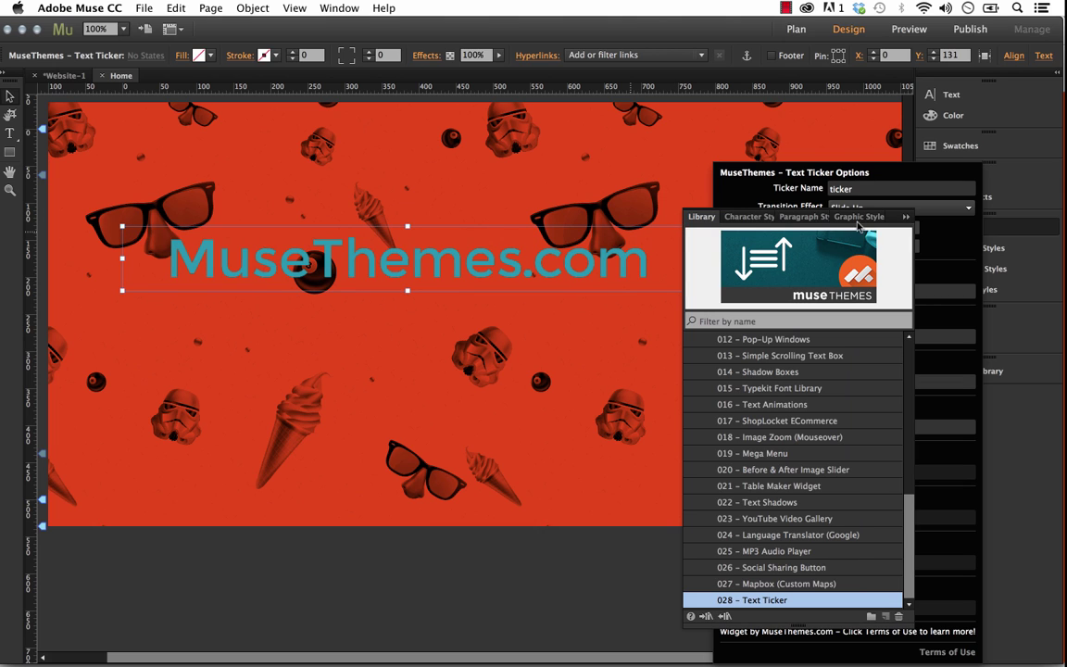
click(909, 221)
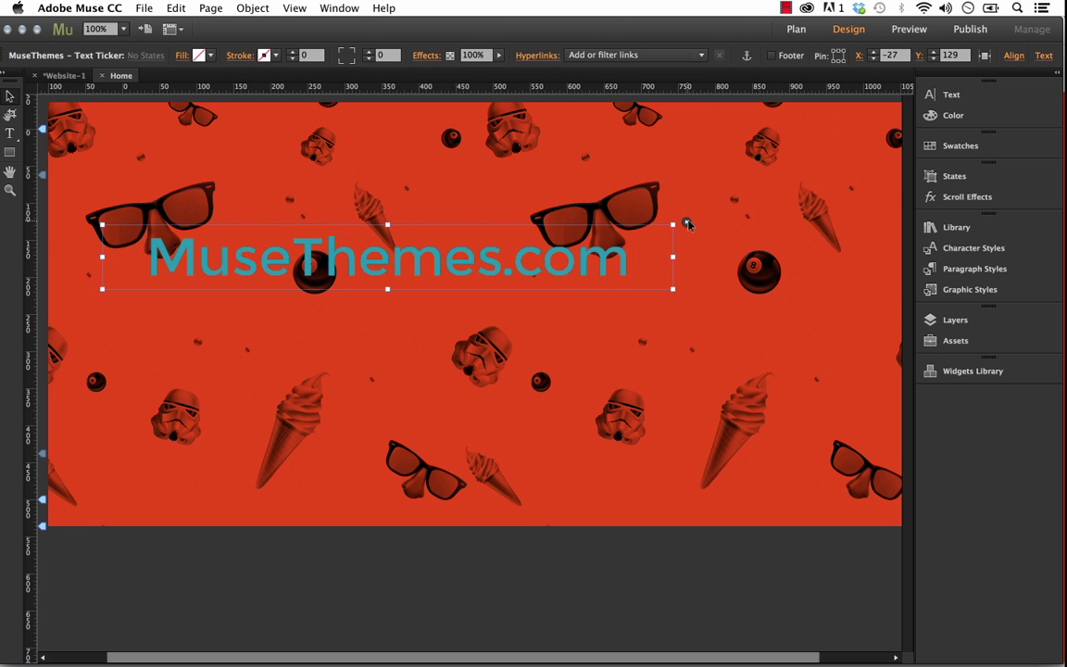
click(687, 223)
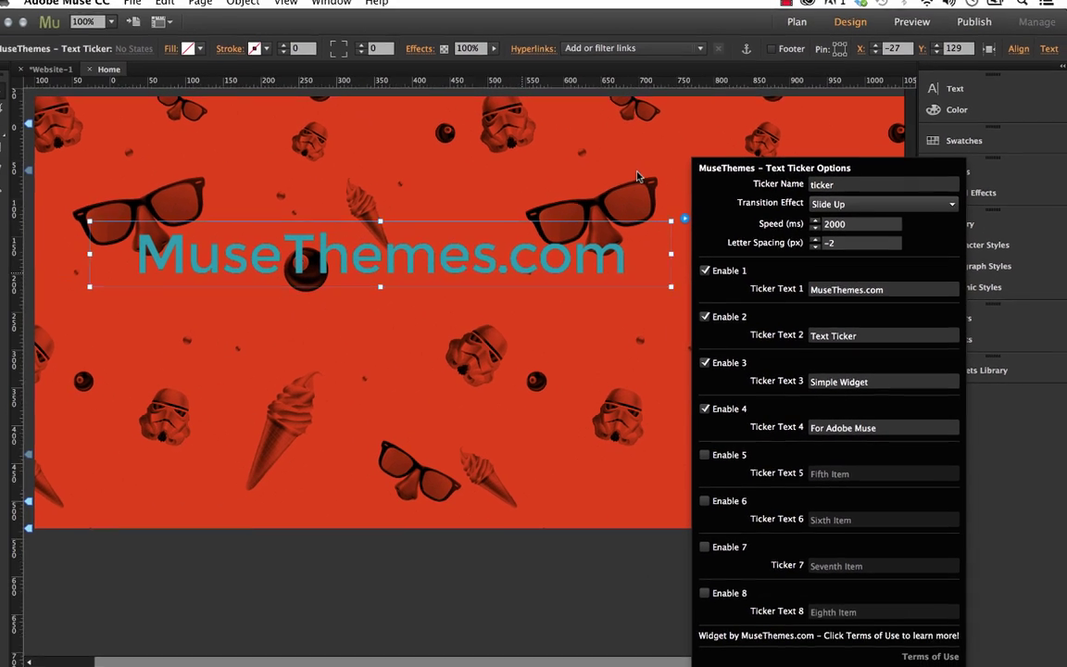
click(560, 304)
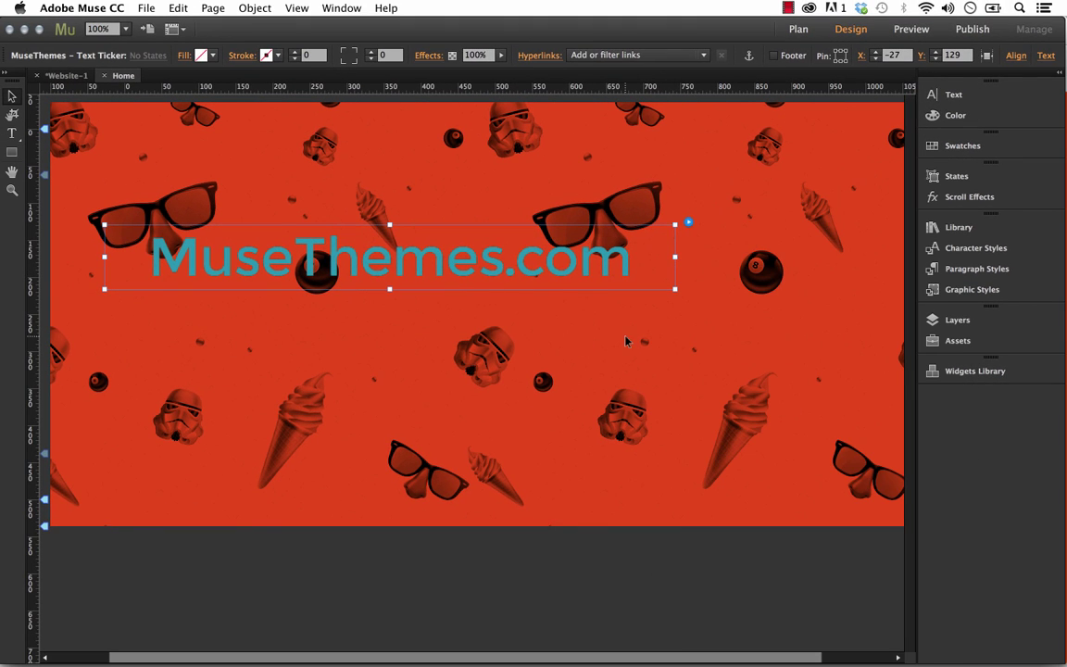
Set the ticker's text color to white (FFFFFF) and its font size to 60
click(583, 273)
click(963, 95)
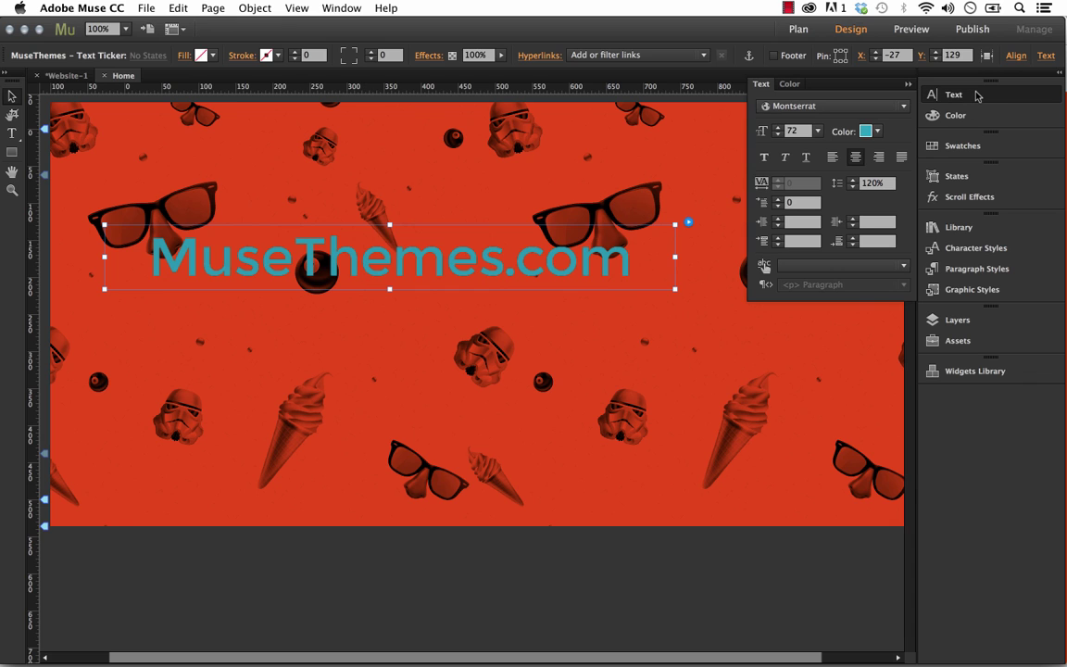
click(878, 132)
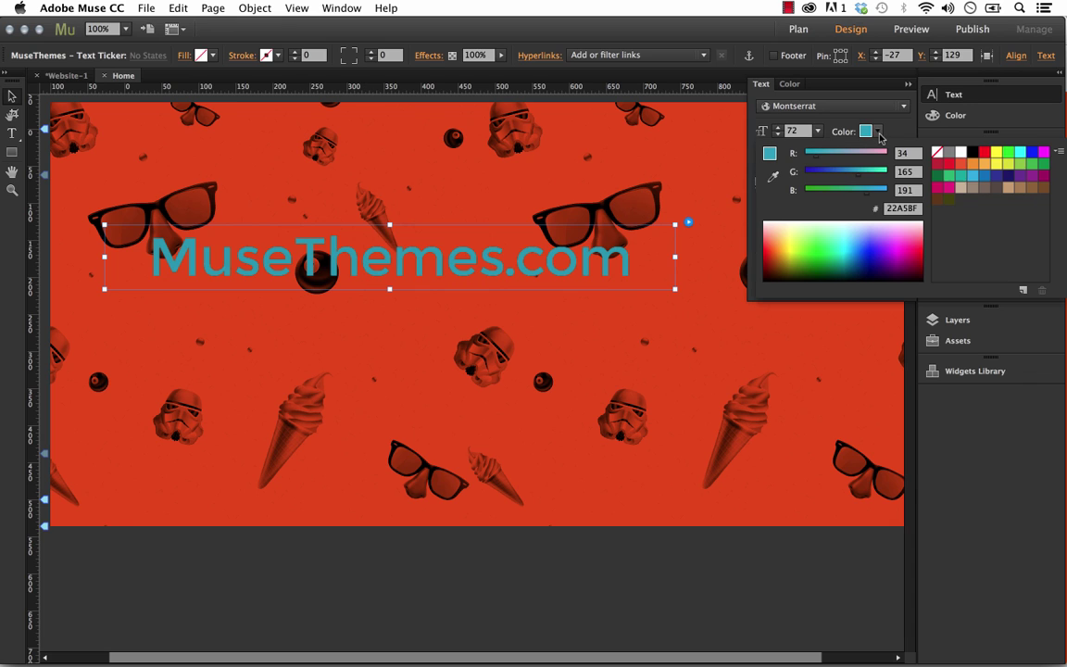
click(960, 152)
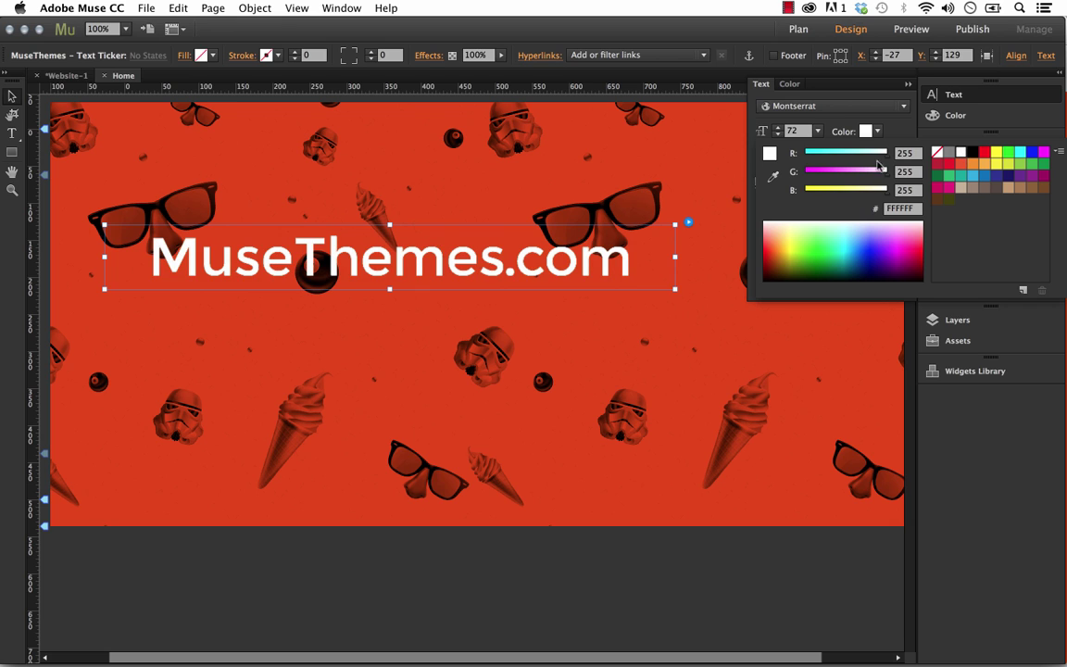
click(819, 133)
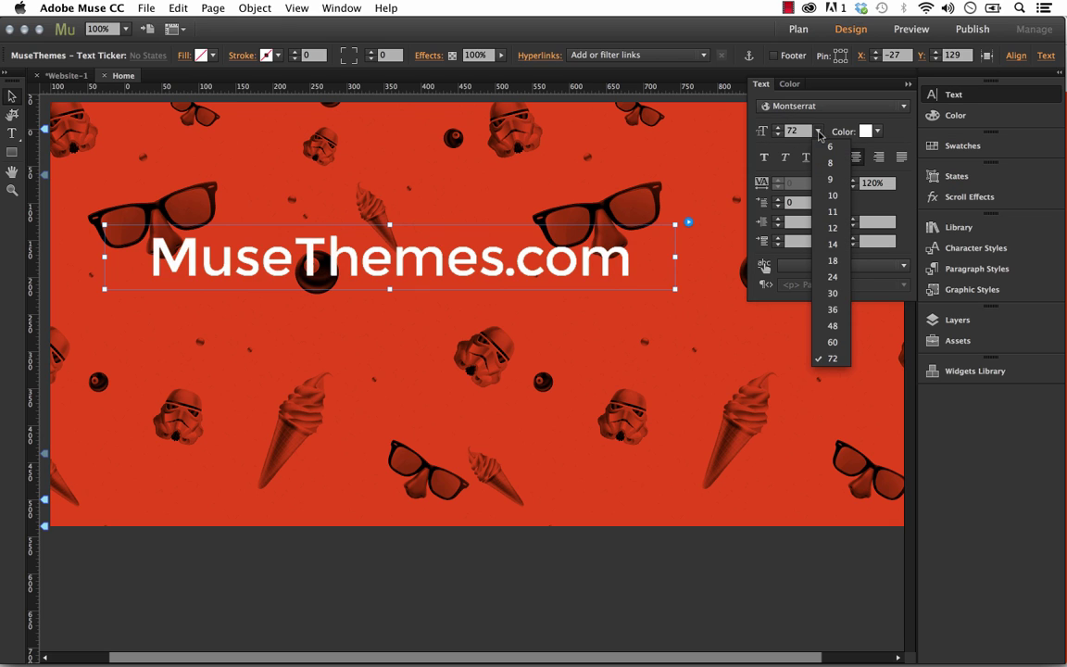
click(833, 341)
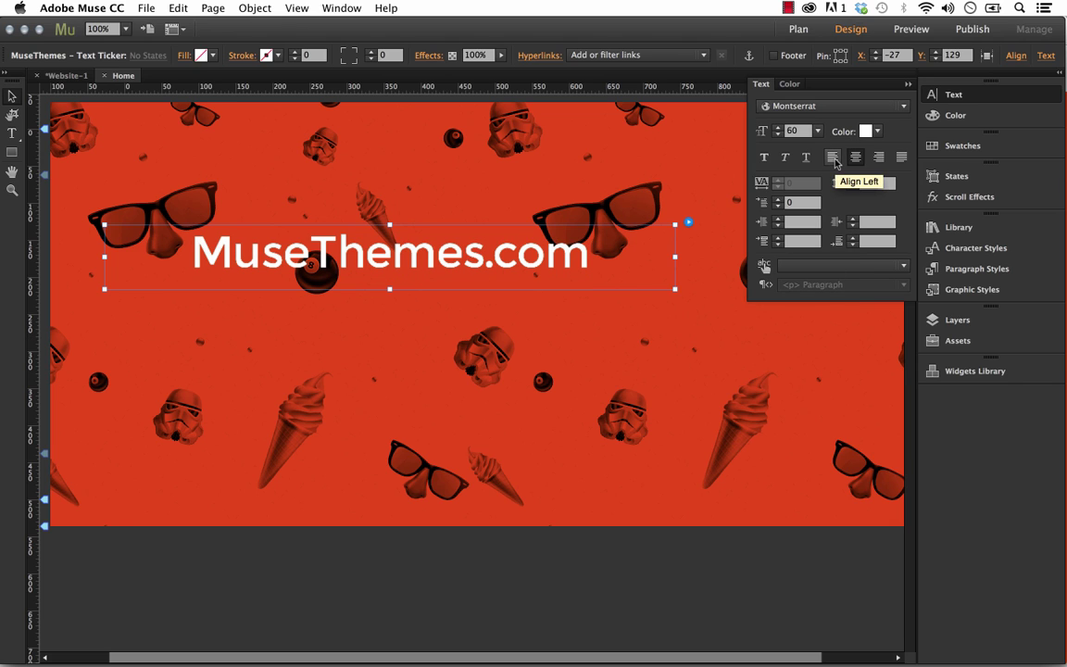
Left-align the ticker text and move the widget down to about X -21, Y 188
click(835, 162)
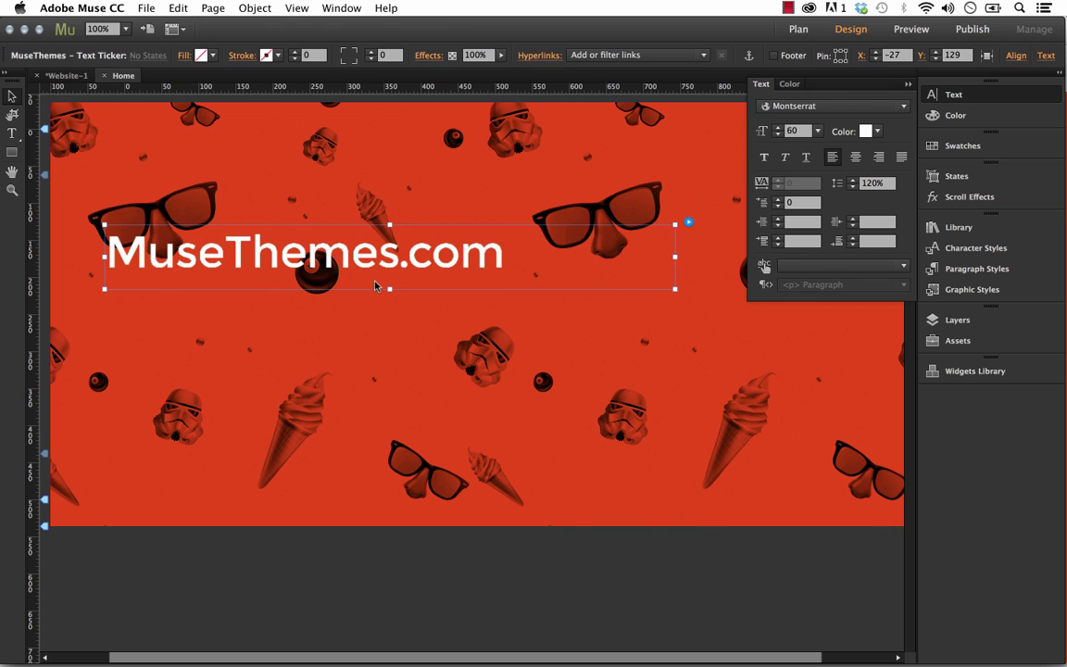
drag(393, 252, 397, 296)
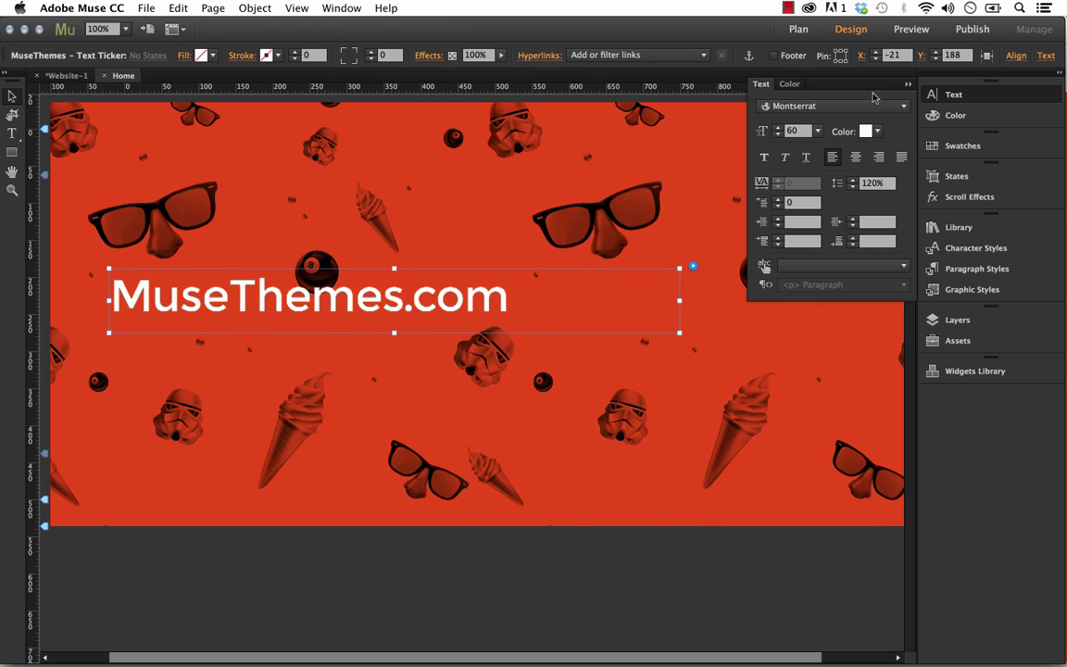
click(909, 86)
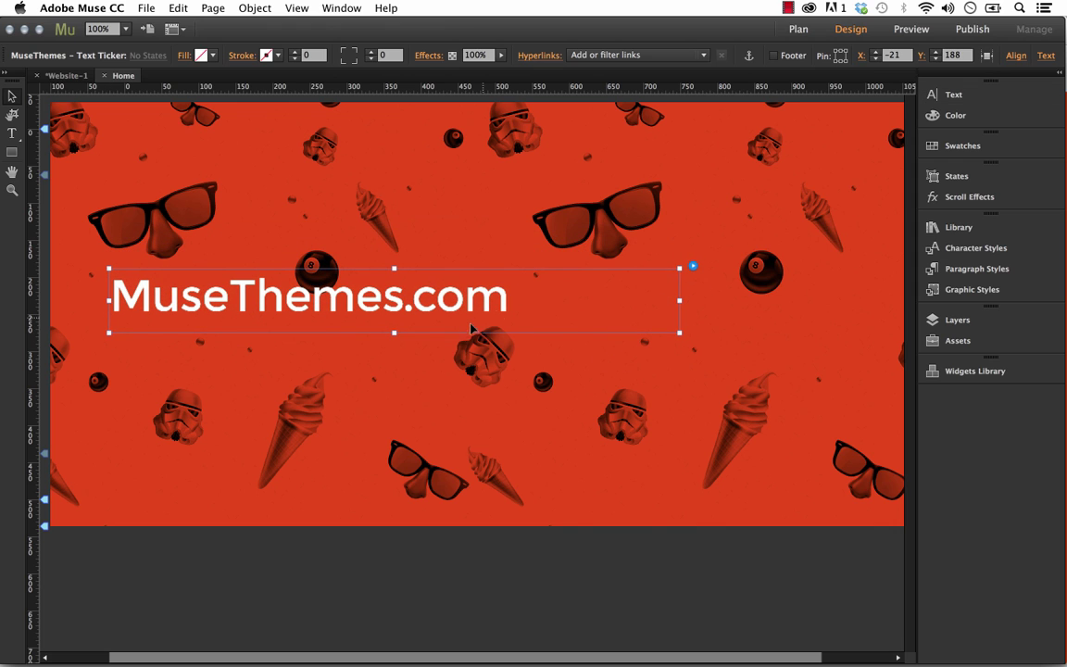
Examine the ticker's transition effect, speed and letter spacing options, the text tracking setting and the widget library
click(692, 267)
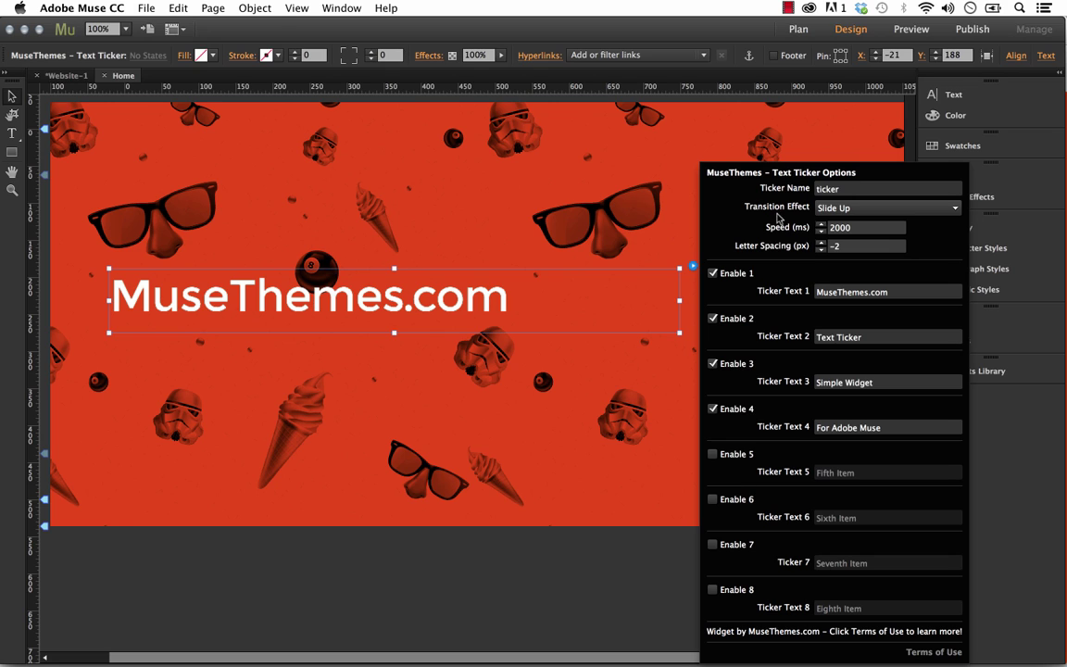
click(857, 209)
click(846, 209)
double_click(859, 228)
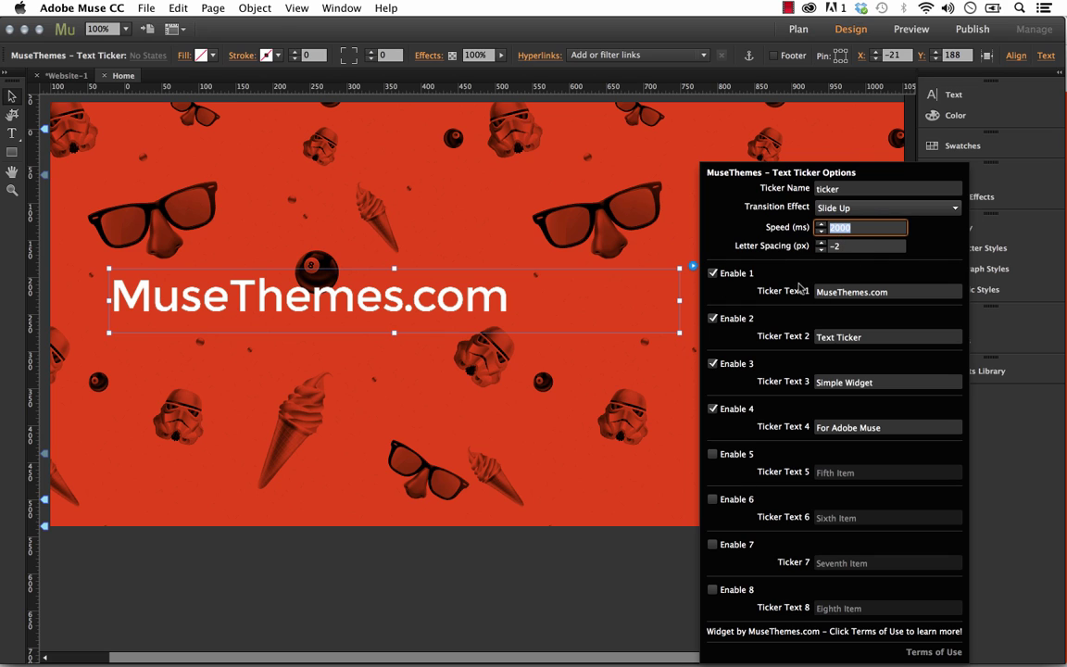
click(954, 94)
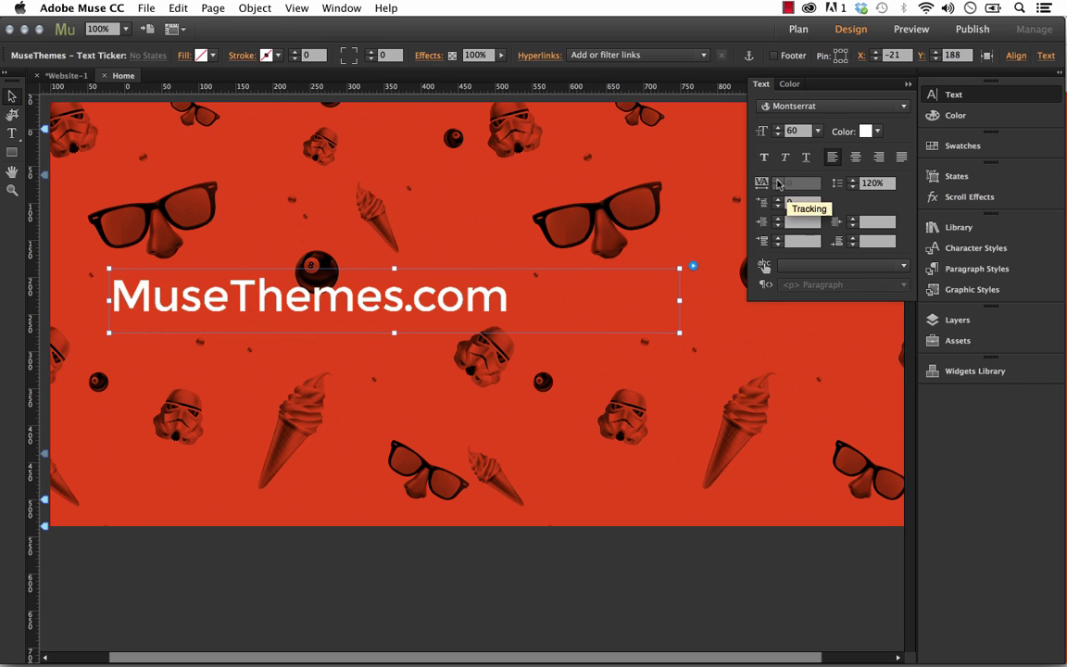
click(909, 84)
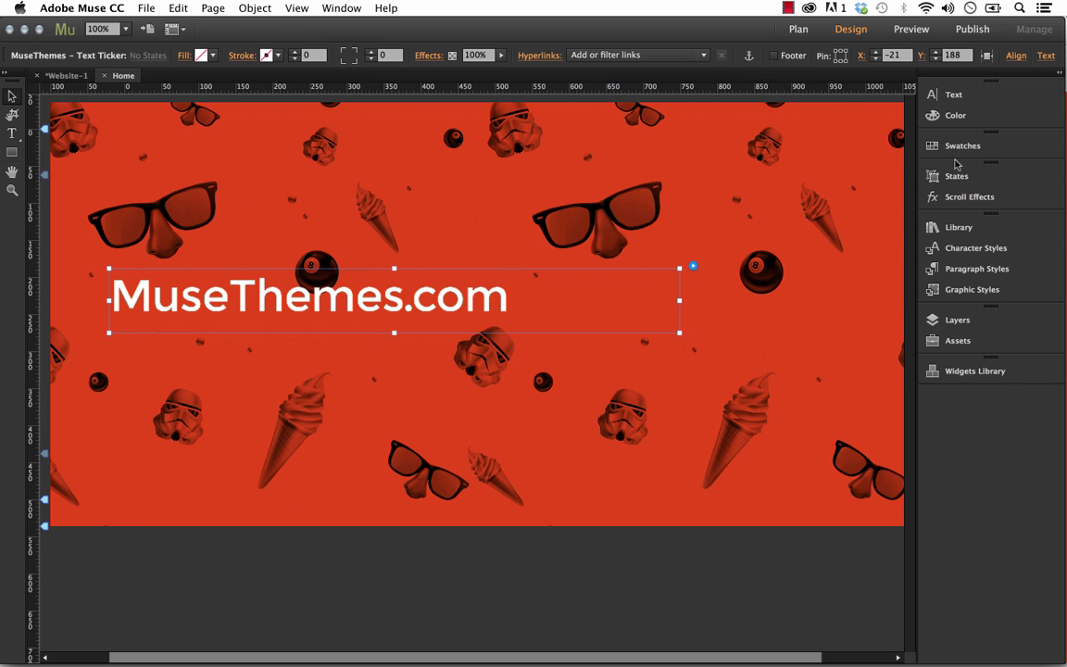
click(959, 227)
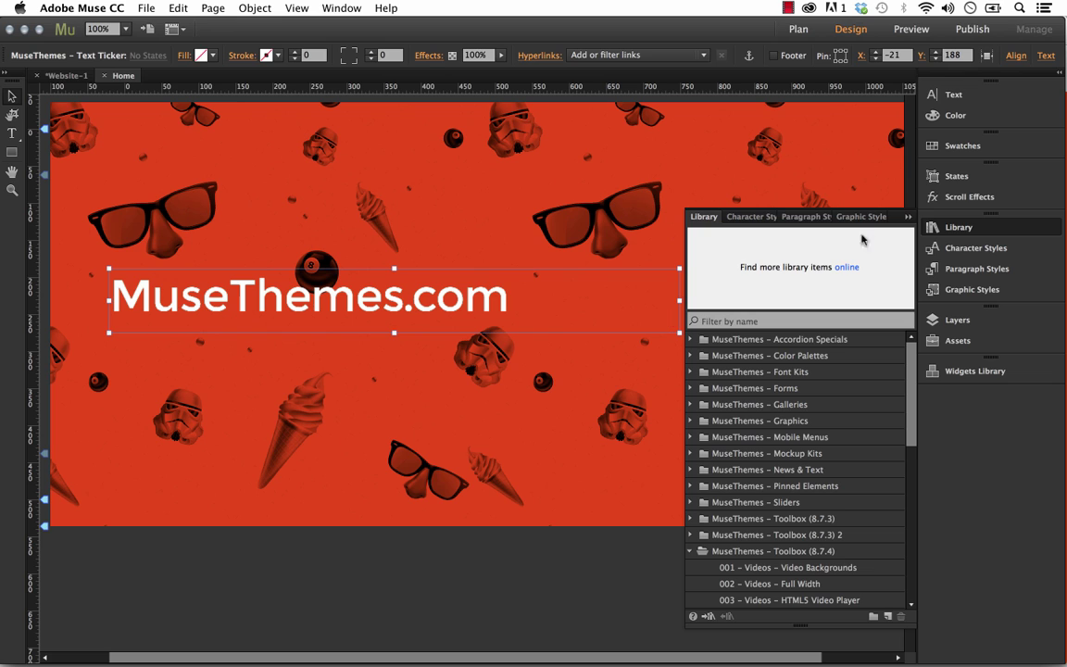
click(909, 218)
Disable ticker item 1 and enable items 6 and 8 in the Text Ticker options
click(694, 268)
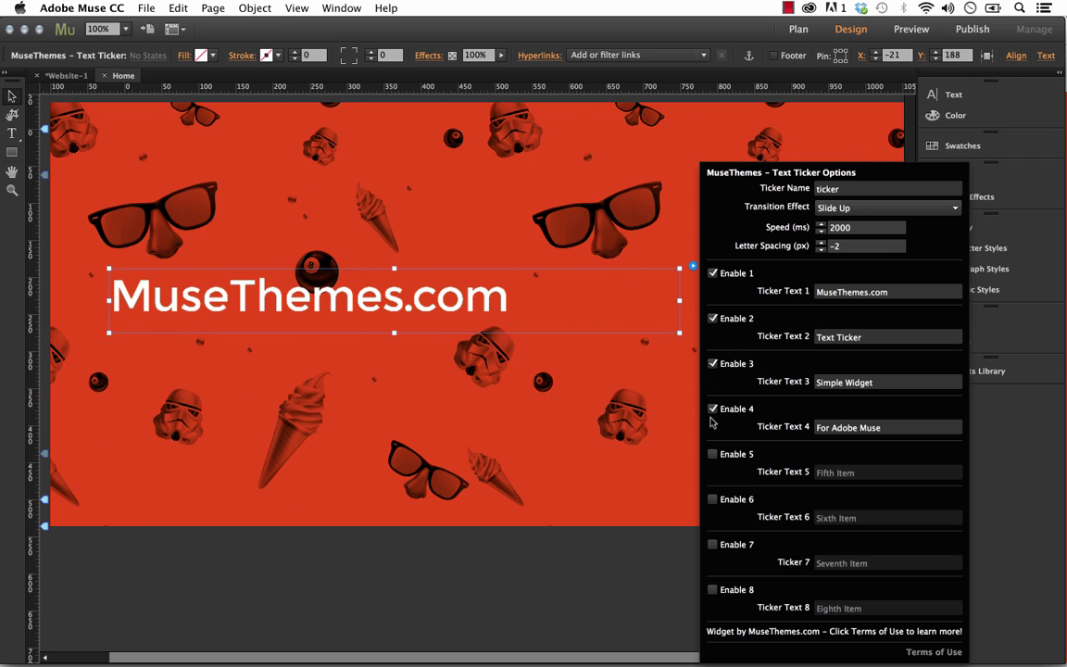
click(713, 274)
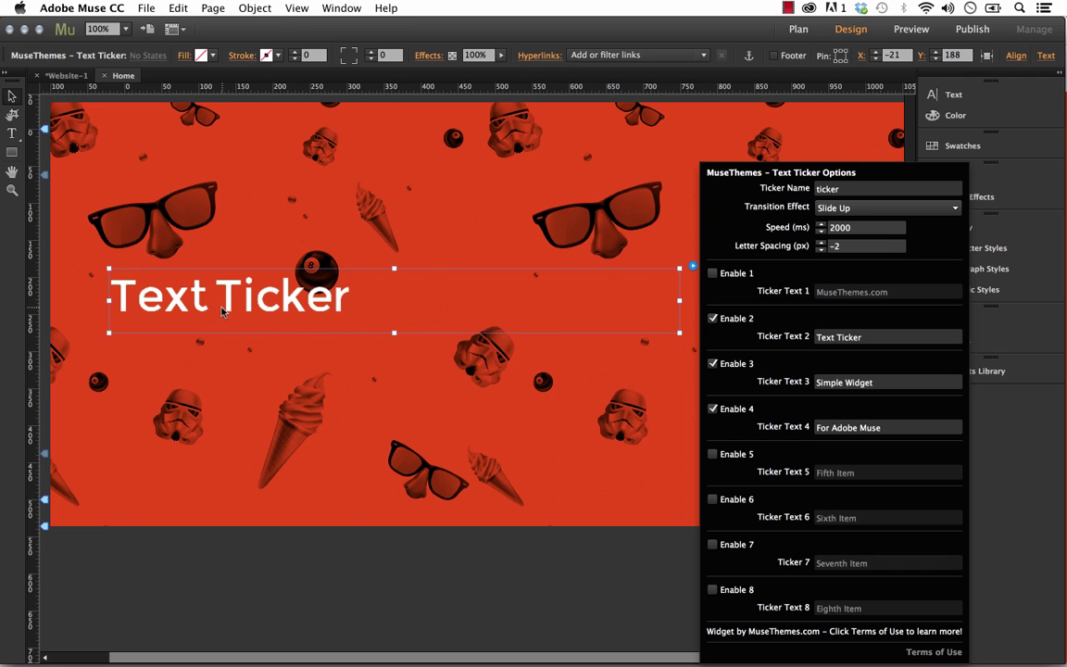
click(712, 500)
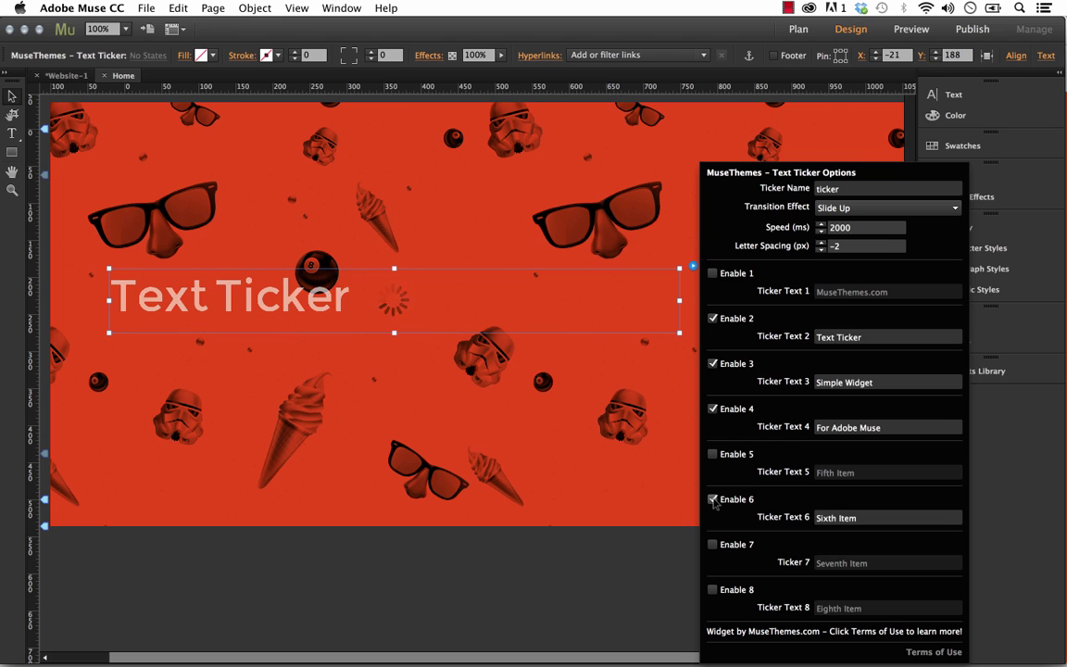
click(712, 590)
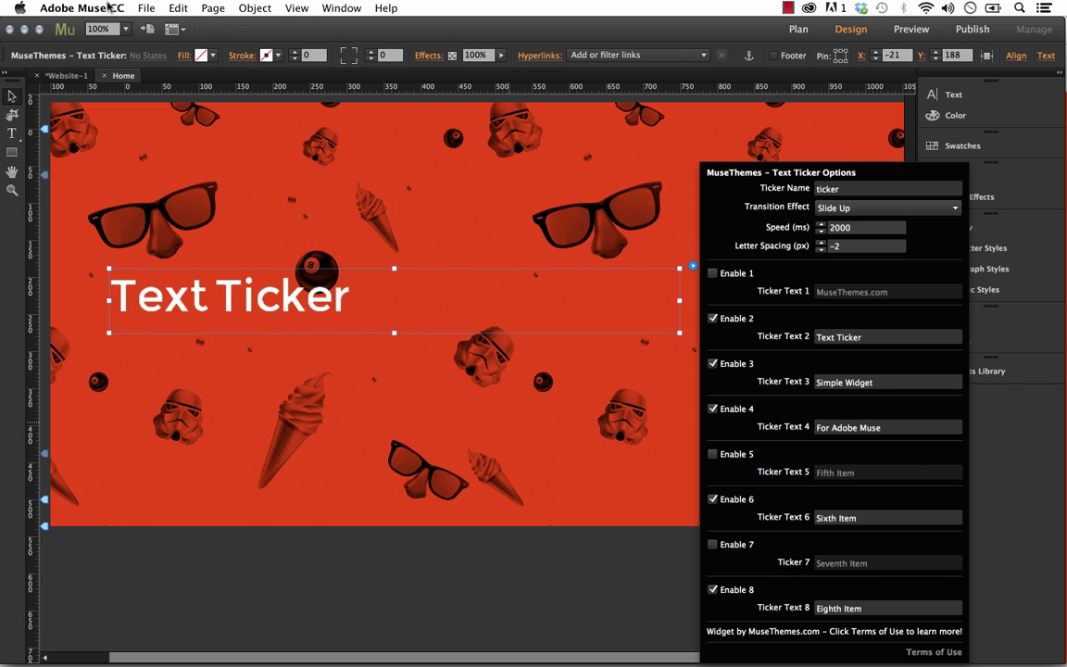
Preview the whole site in the browser to check the enabled ticker items, and switch back to Adobe Muse
click(148, 9)
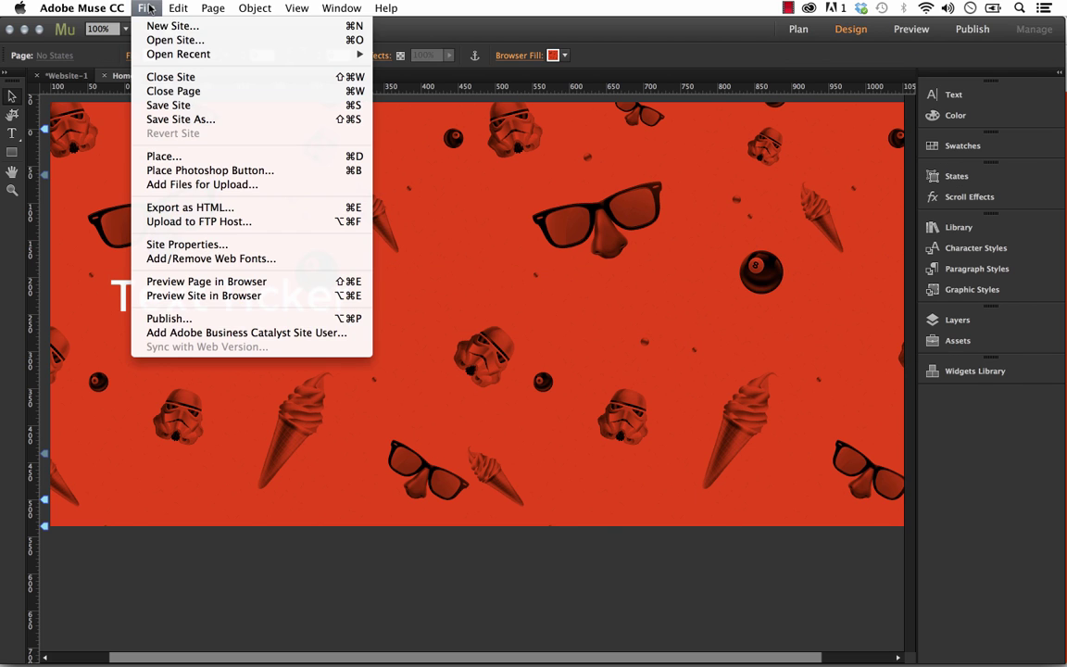
click(218, 295)
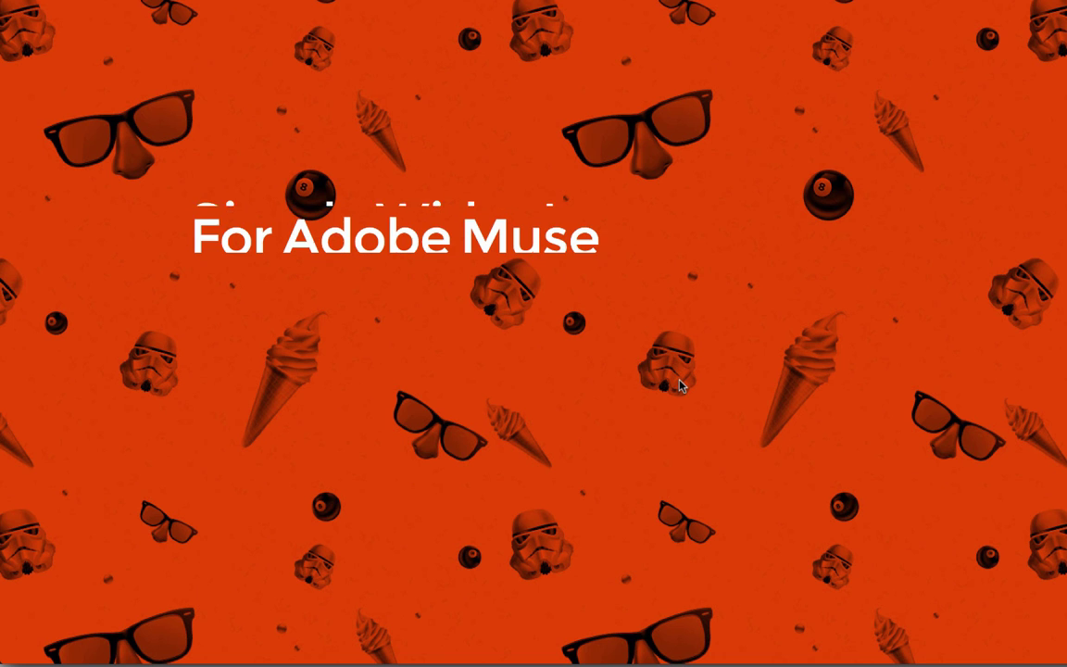
click(564, 634)
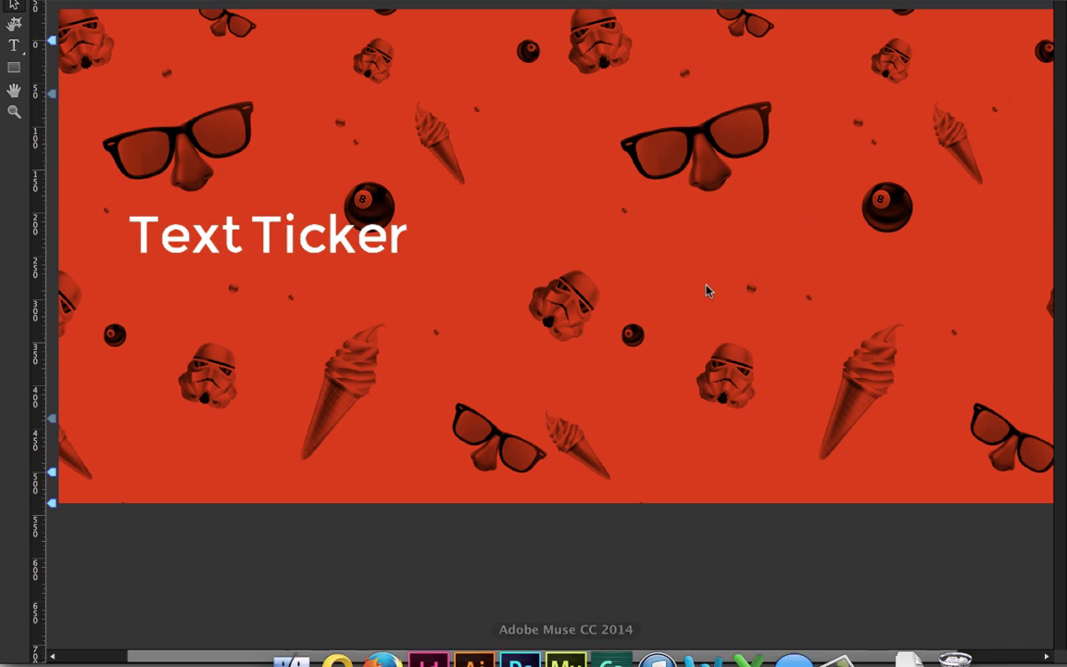
Set the ticker's transition effect to Fade and commit its speed setting
click(750, 246)
click(807, 200)
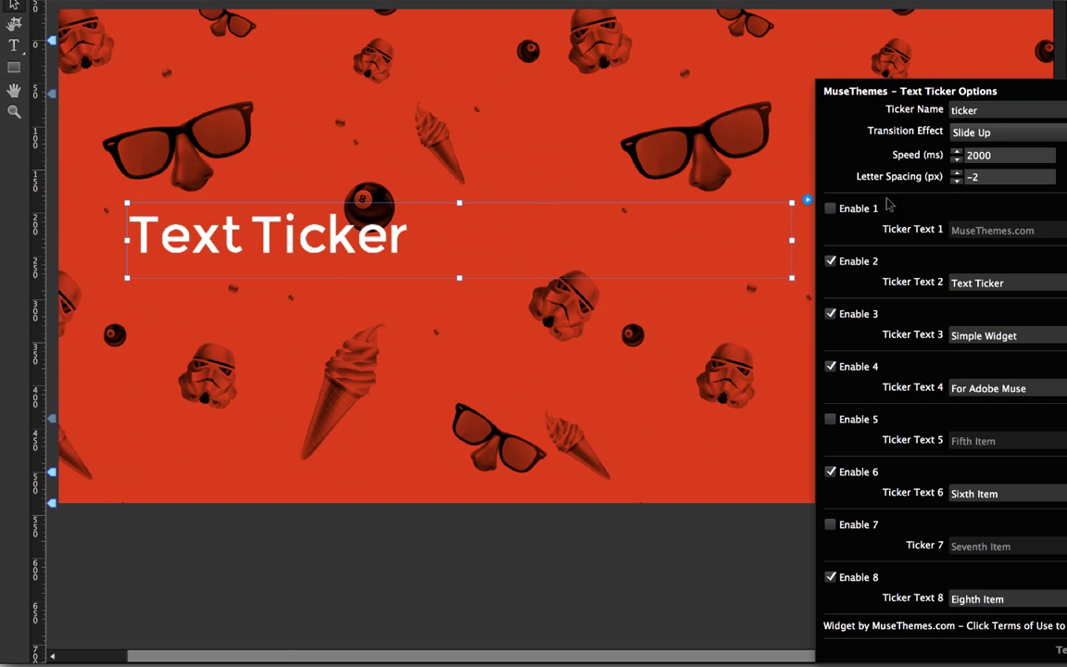
click(972, 132)
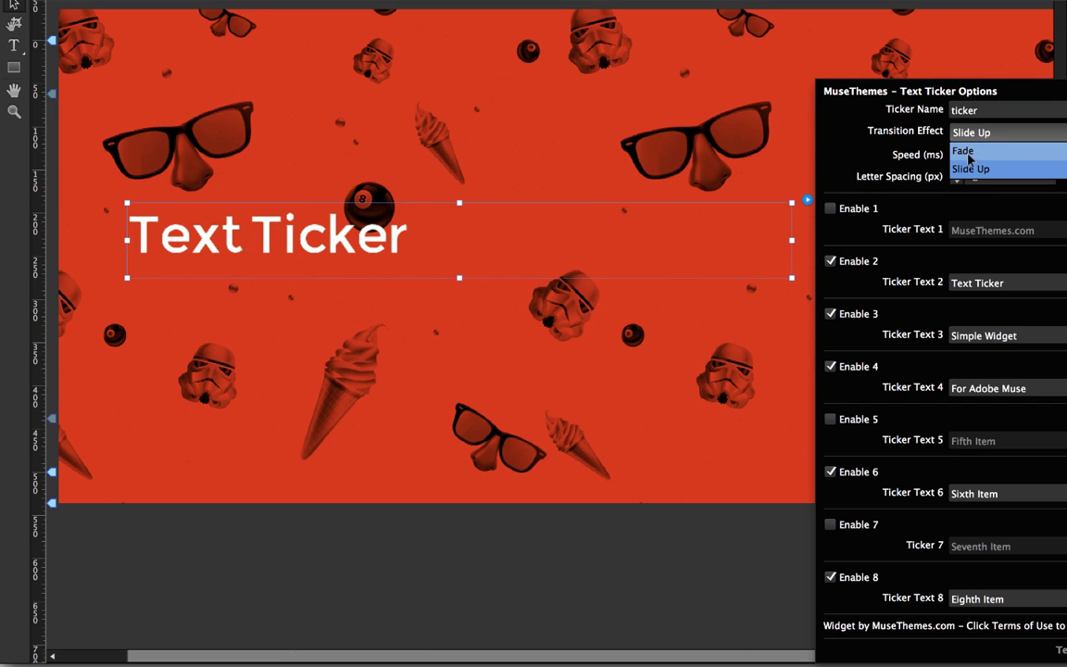
click(977, 154)
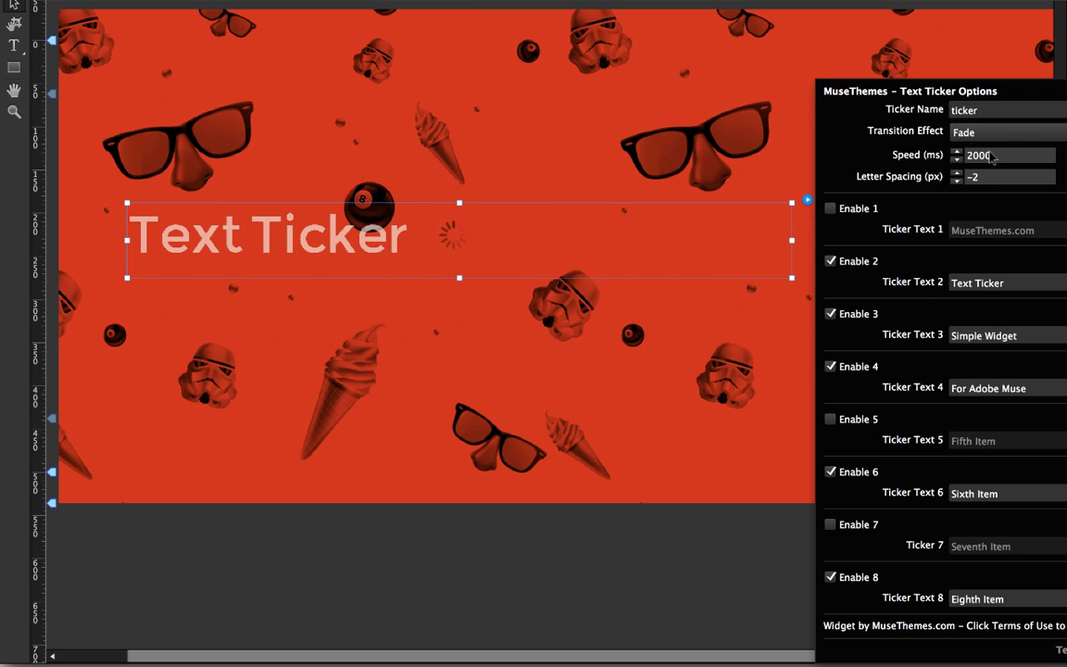
click(968, 154)
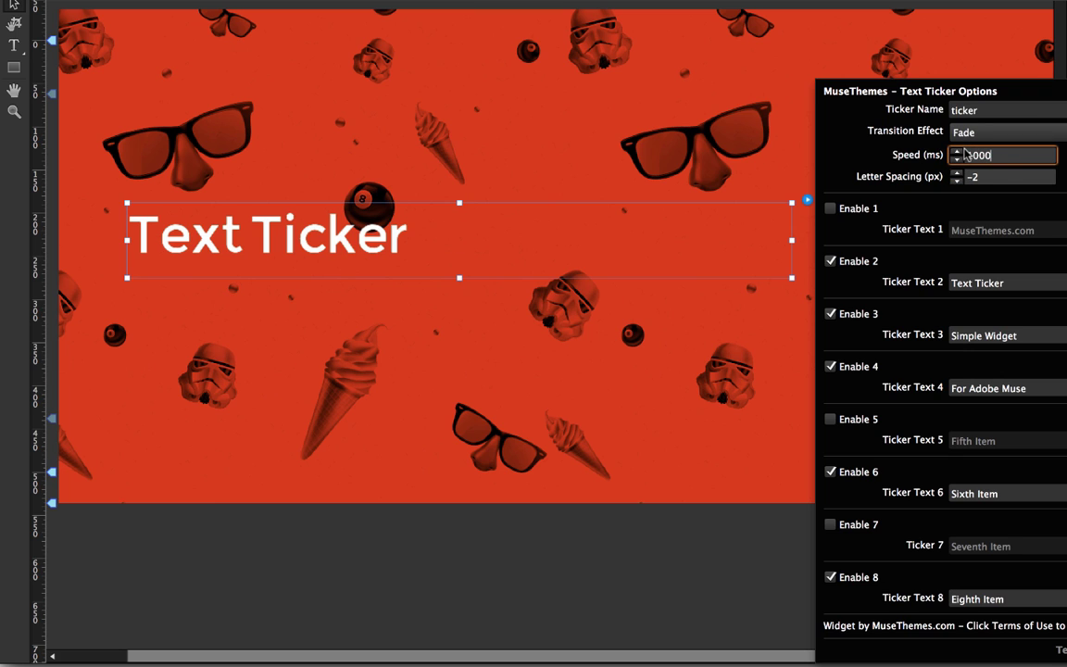
key(Return)
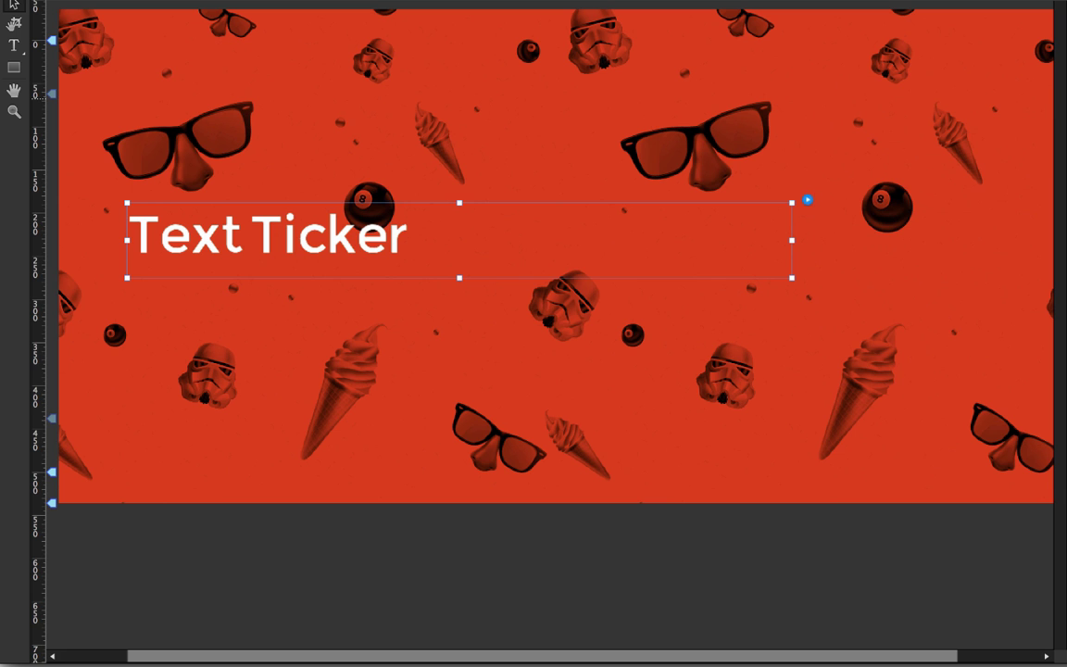
Open a browser preview to check the ticker with the Fade transition
click(271, 216)
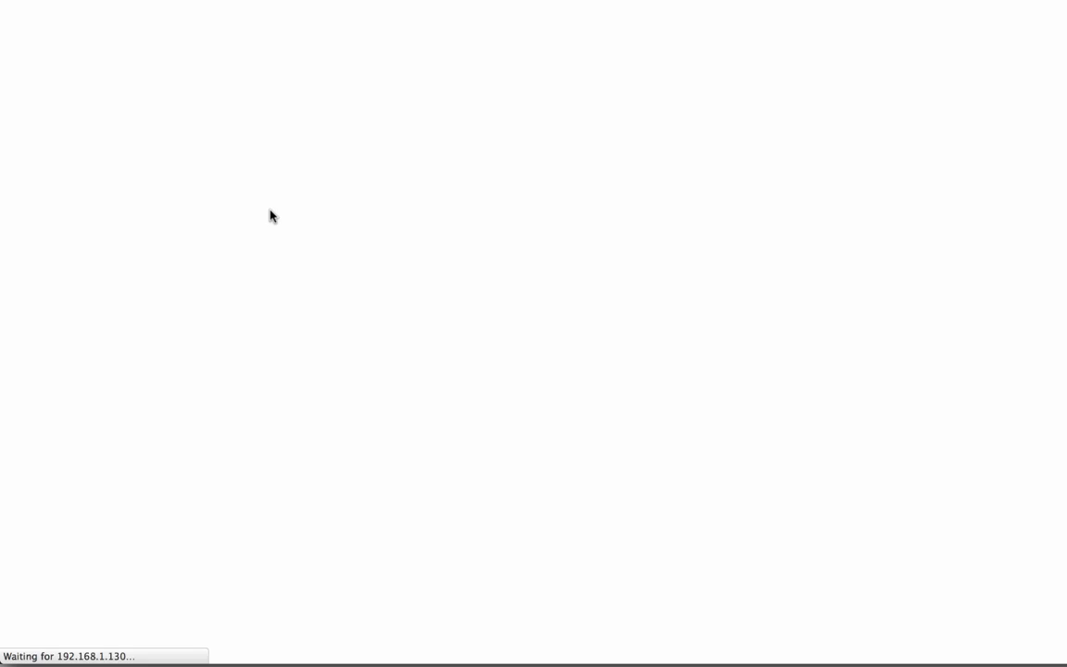